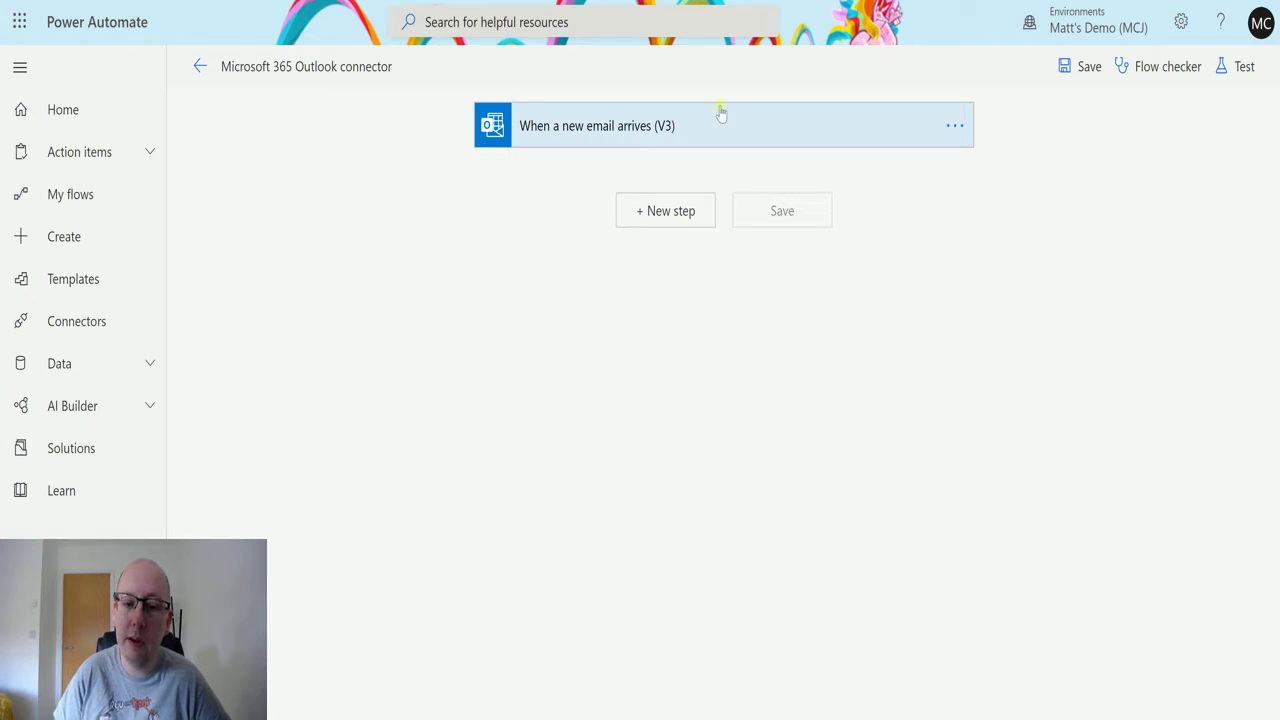
- Add a Microsoft 365 Outlook "Flag email (V2)" action after the "When a new email arrives (V3)" trigger
click(552, 131)
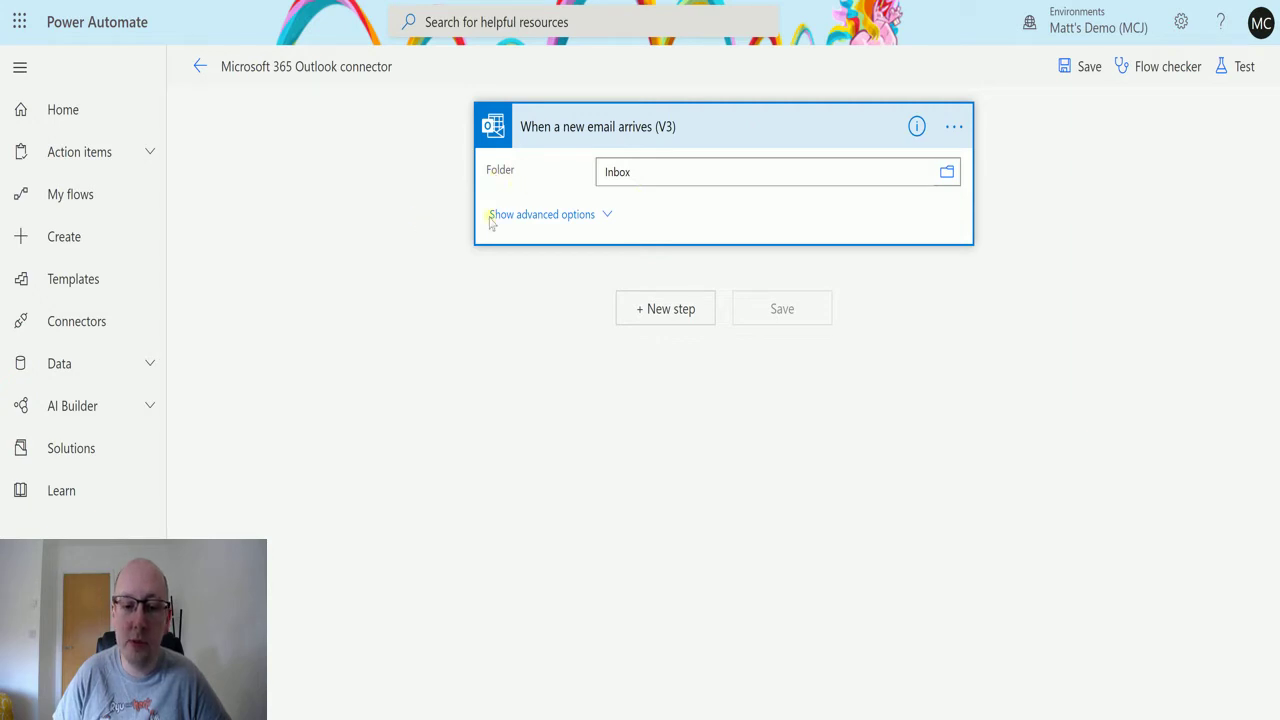
click(707, 120)
click(665, 210)
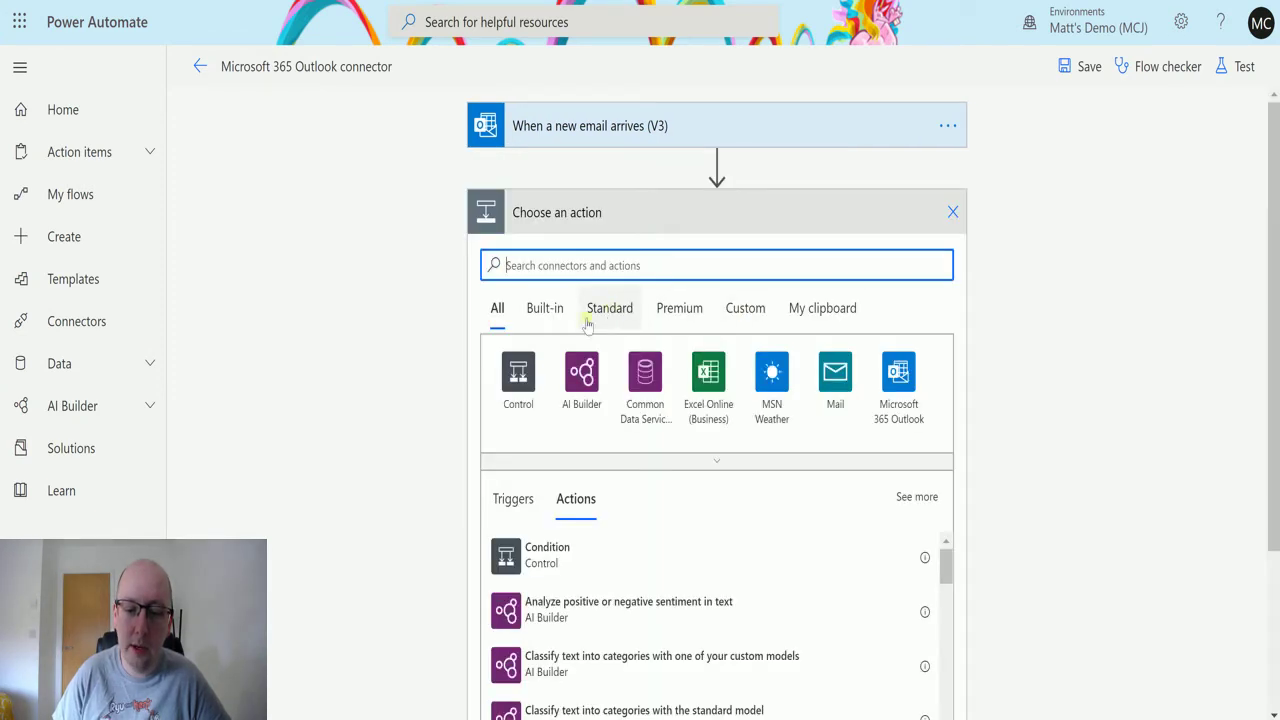
click(900, 386)
scroll(746, 397, down, 1)
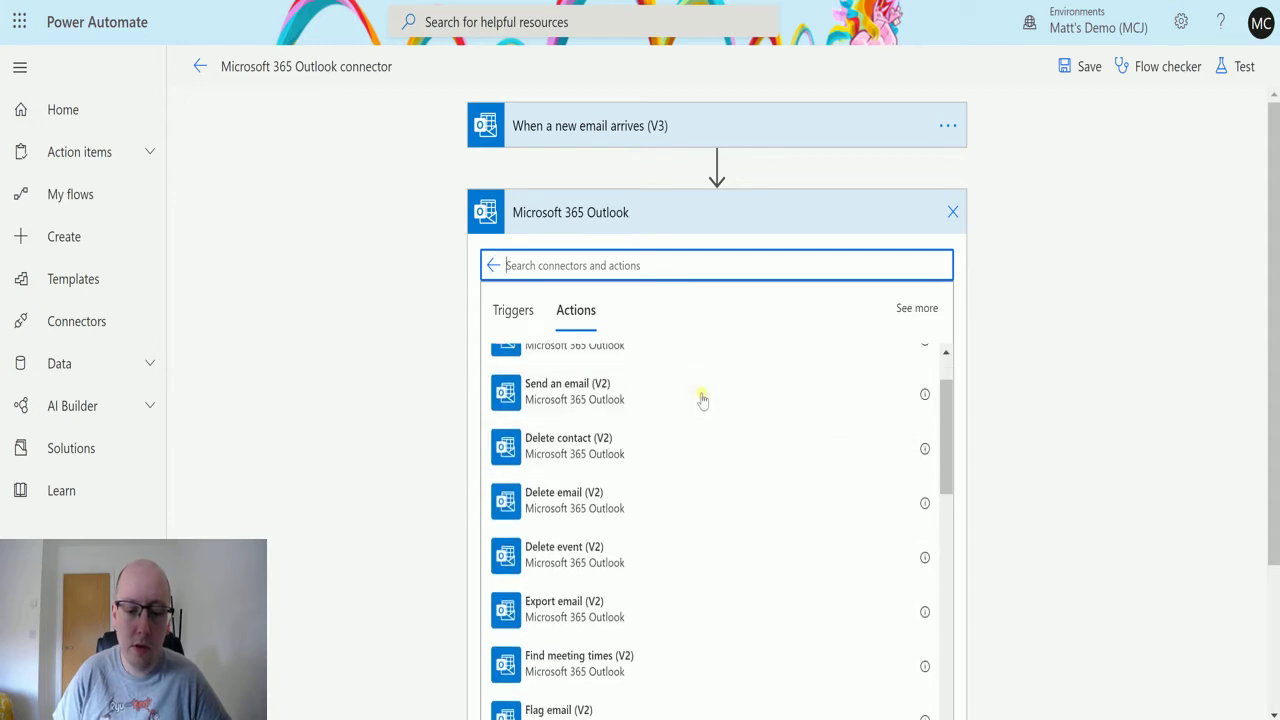
scroll(703, 400, down, 4)
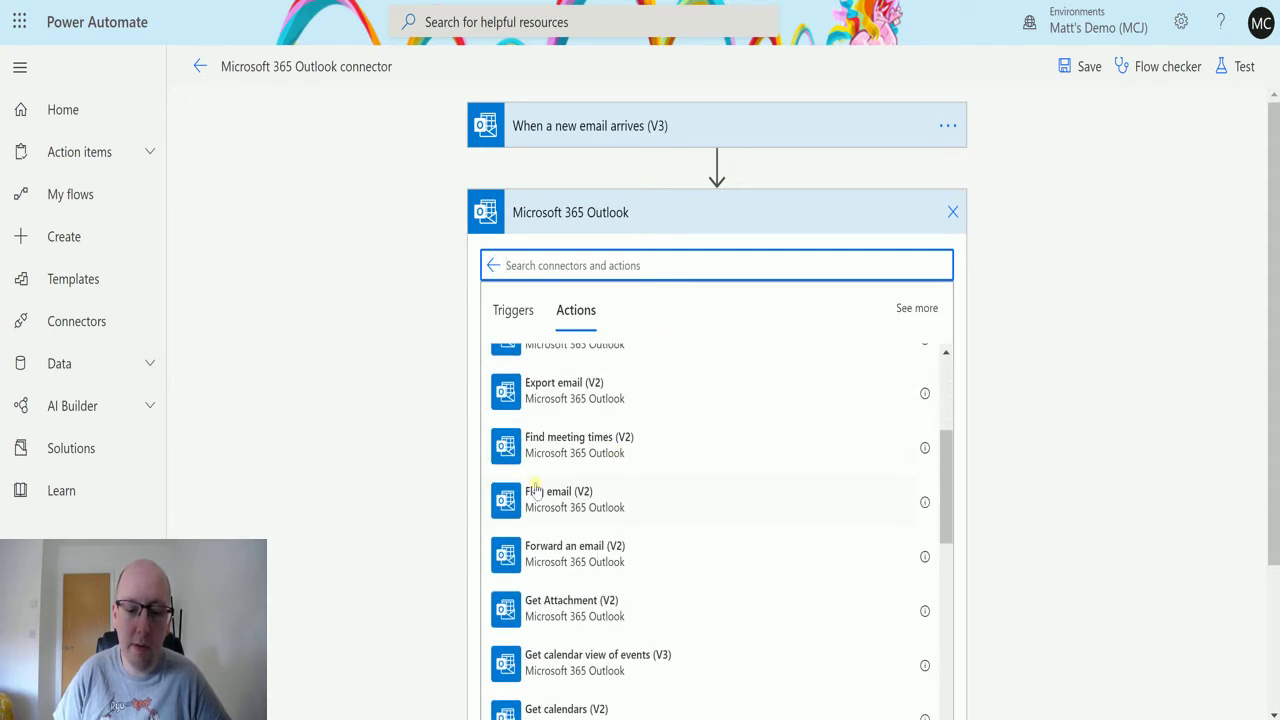
click(561, 495)
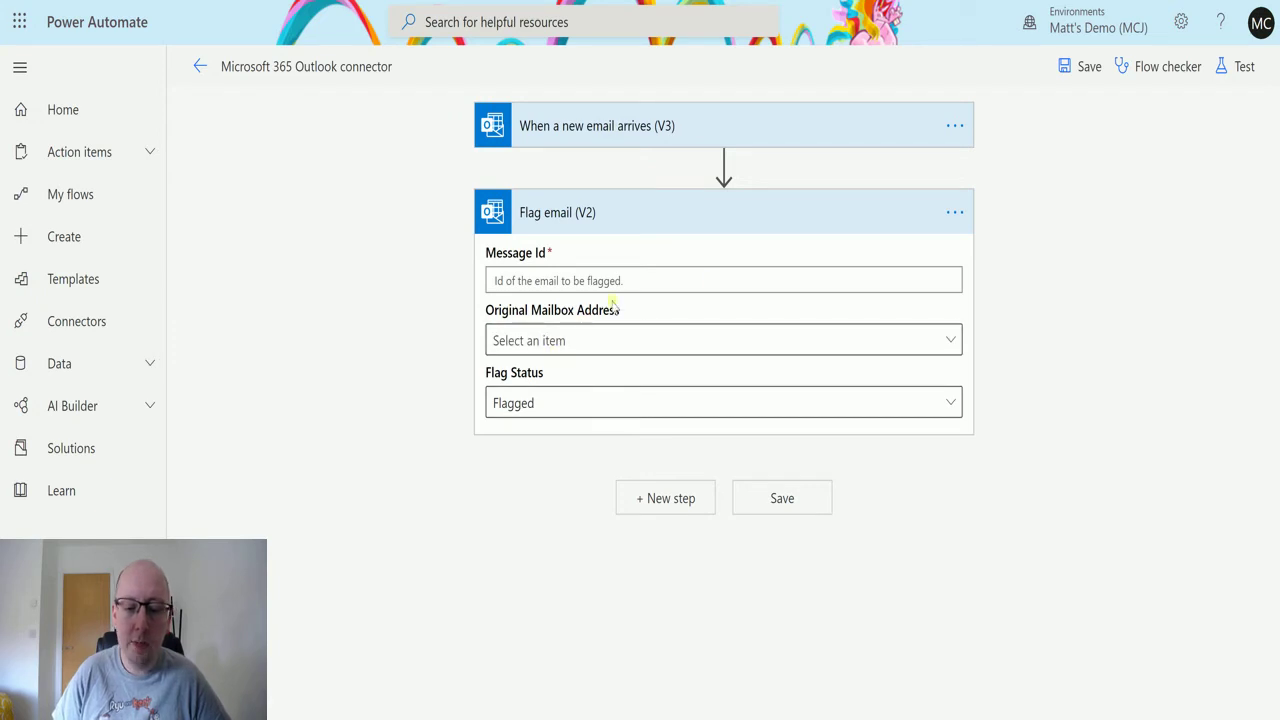
- Fill the Flag email action's Message Id with the trigger's Message Id dynamic value, searching for "id"
click(590, 284)
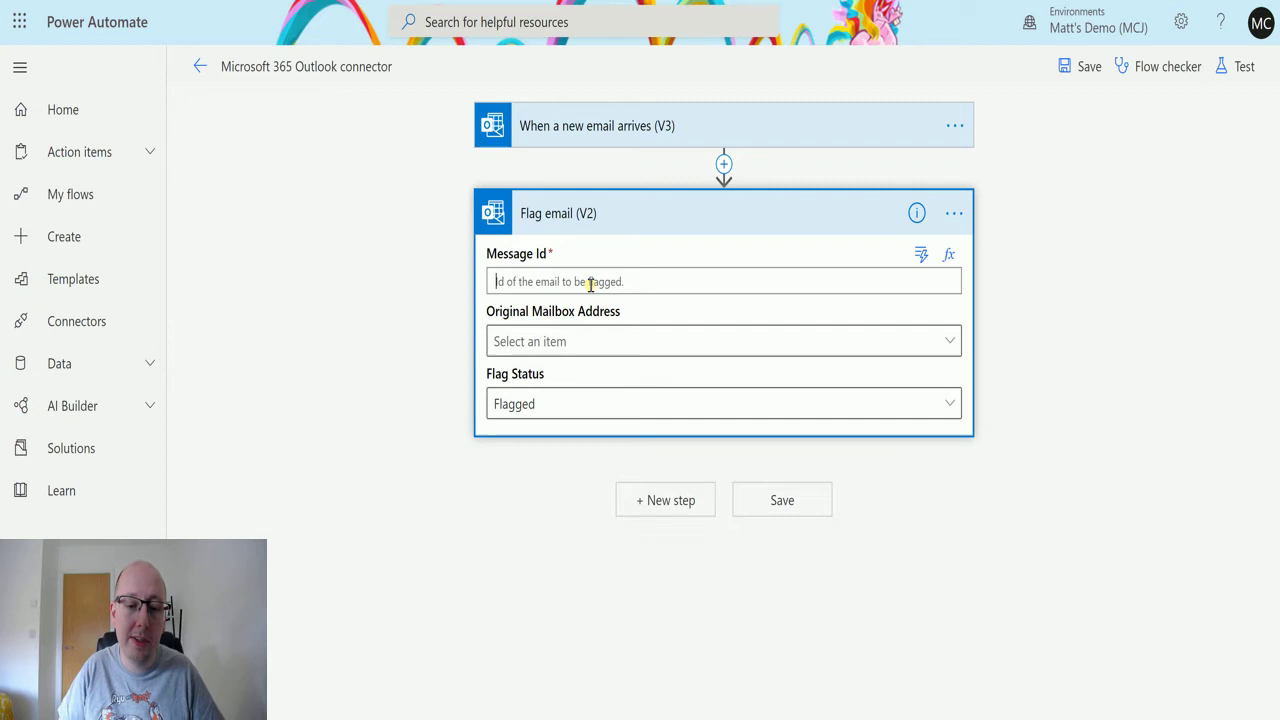
click(590, 284)
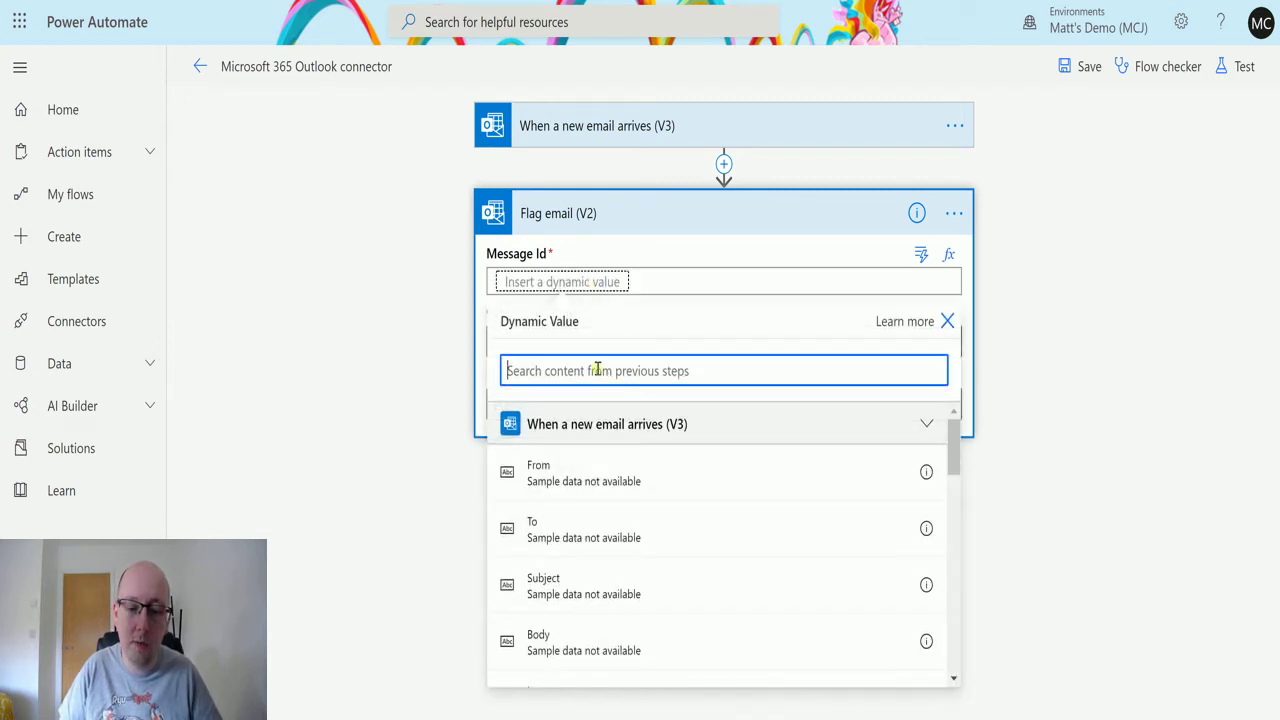
text(id)
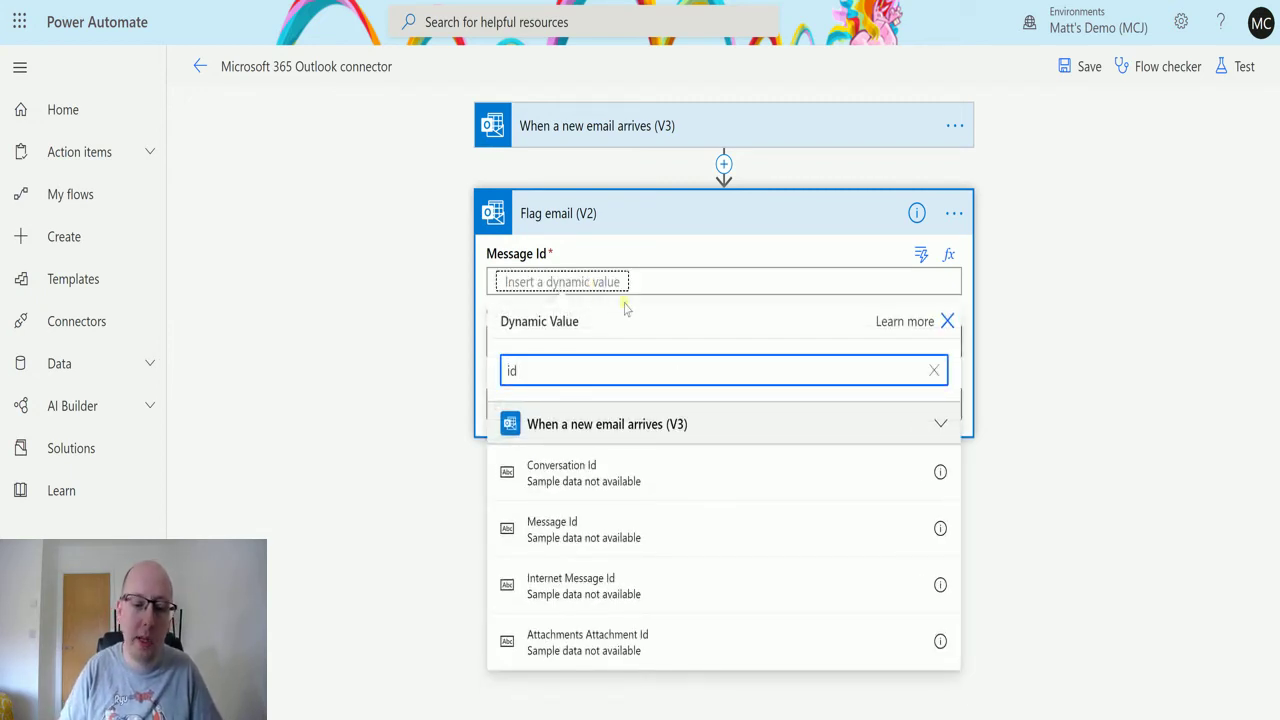
click(570, 525)
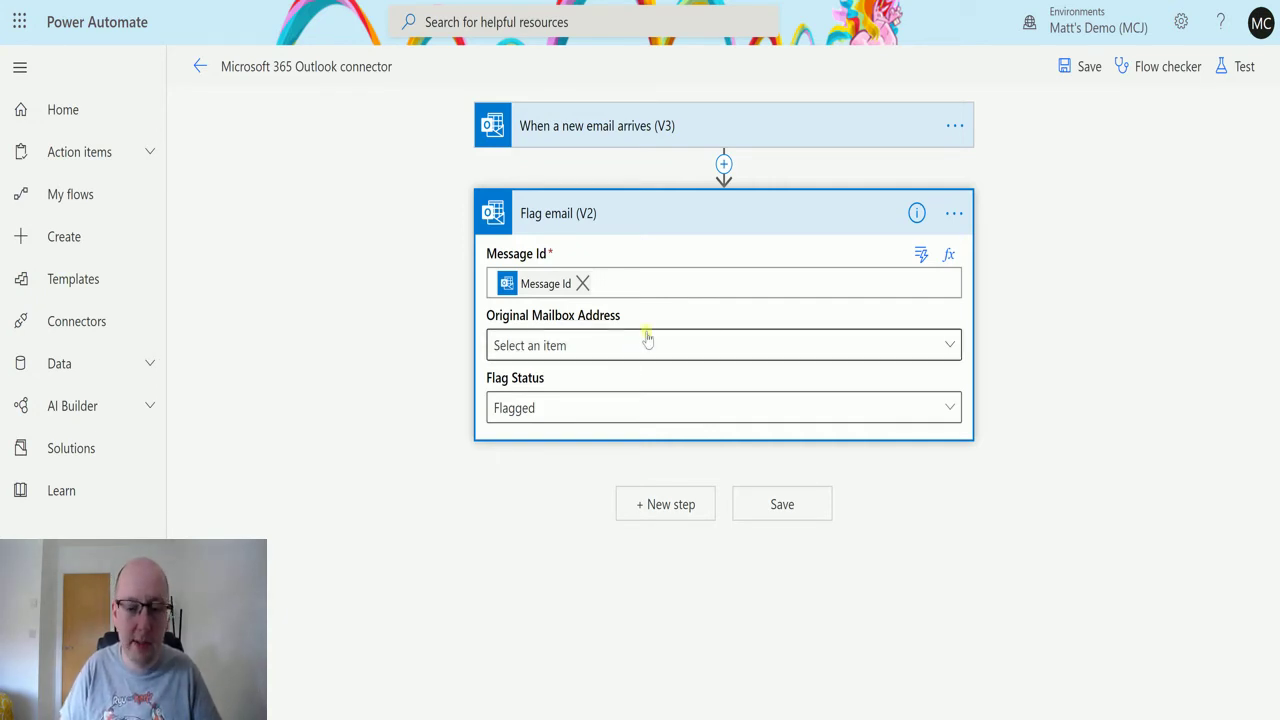
- Review the available choices for Original Mailbox Address and Flag Status in the Flag email action
click(932, 346)
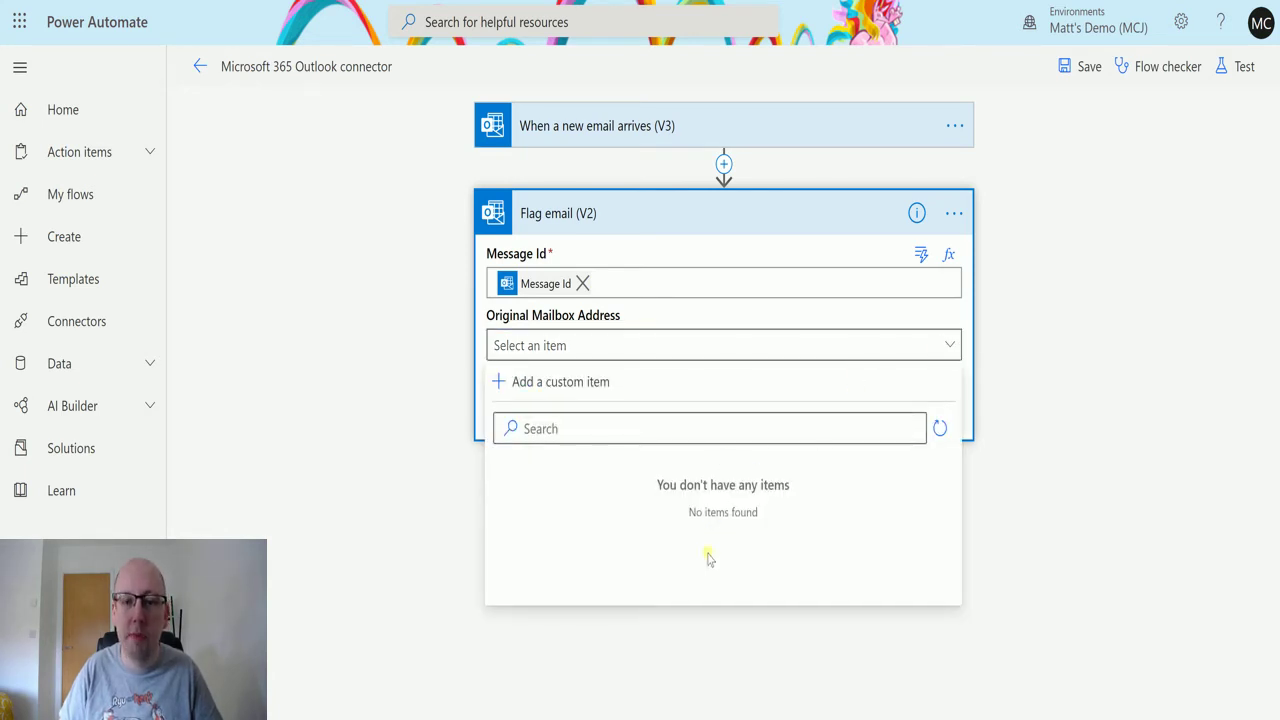
click(955, 345)
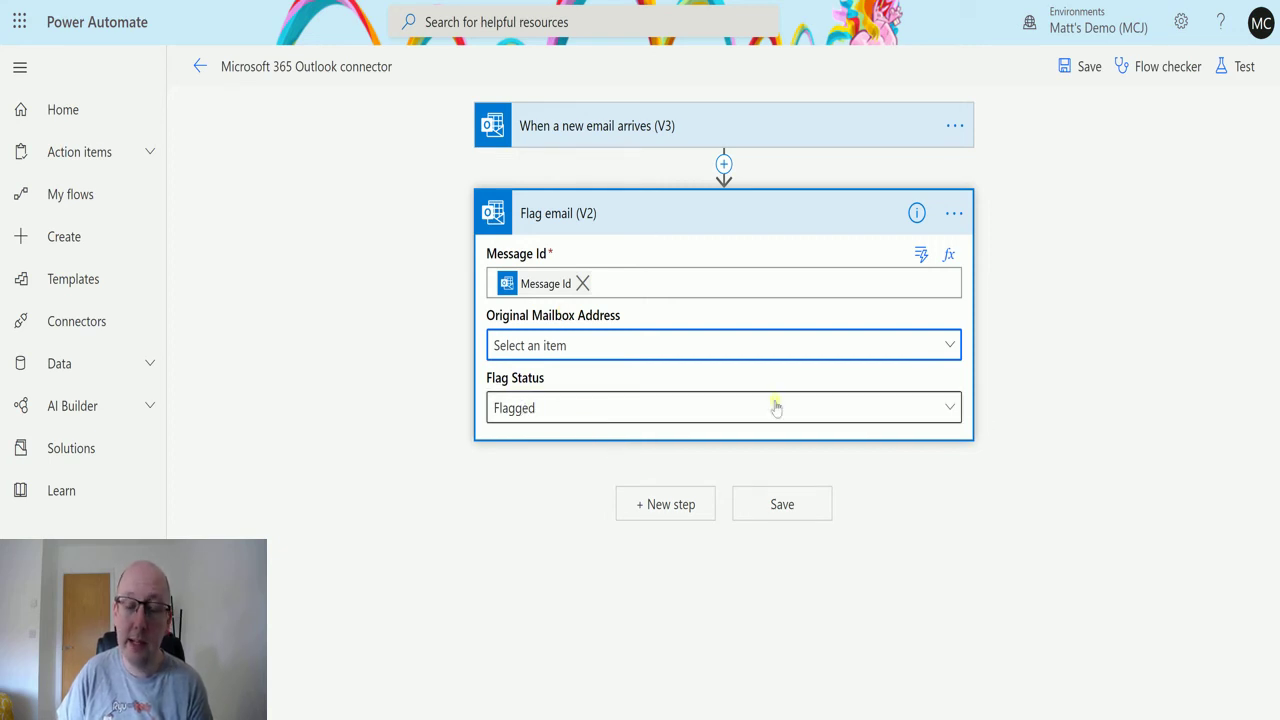
click(925, 408)
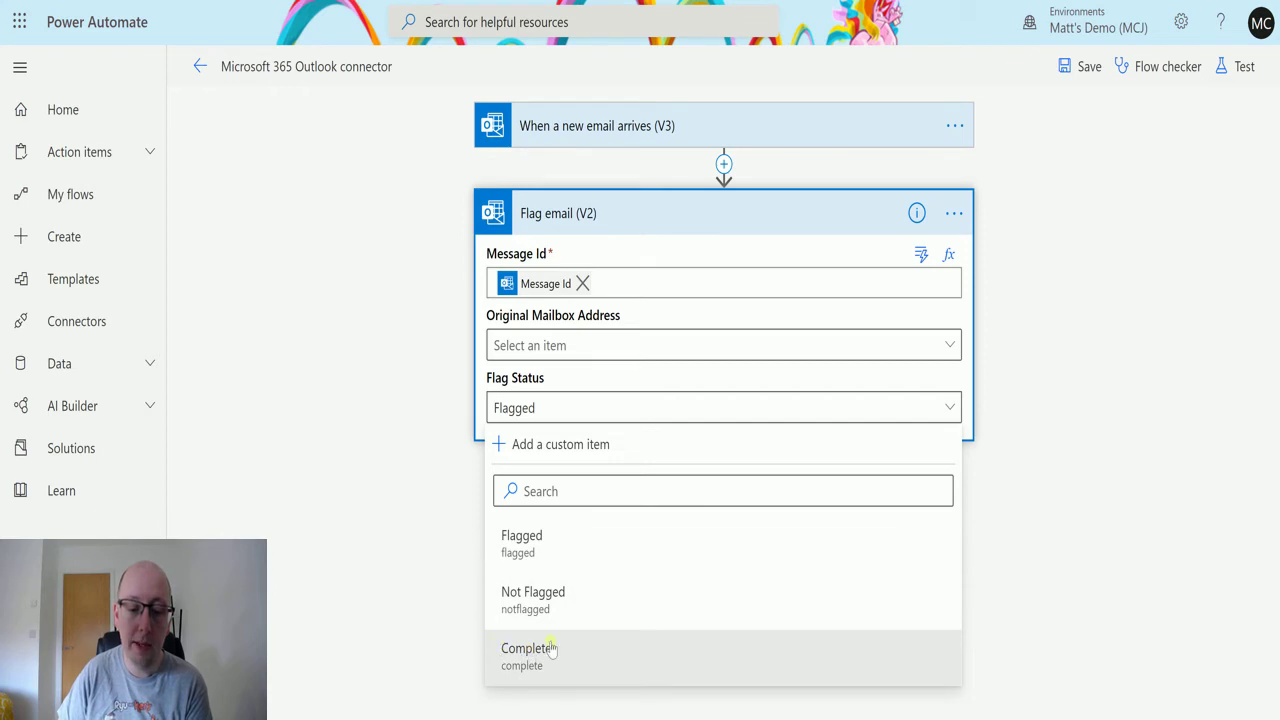
click(1106, 354)
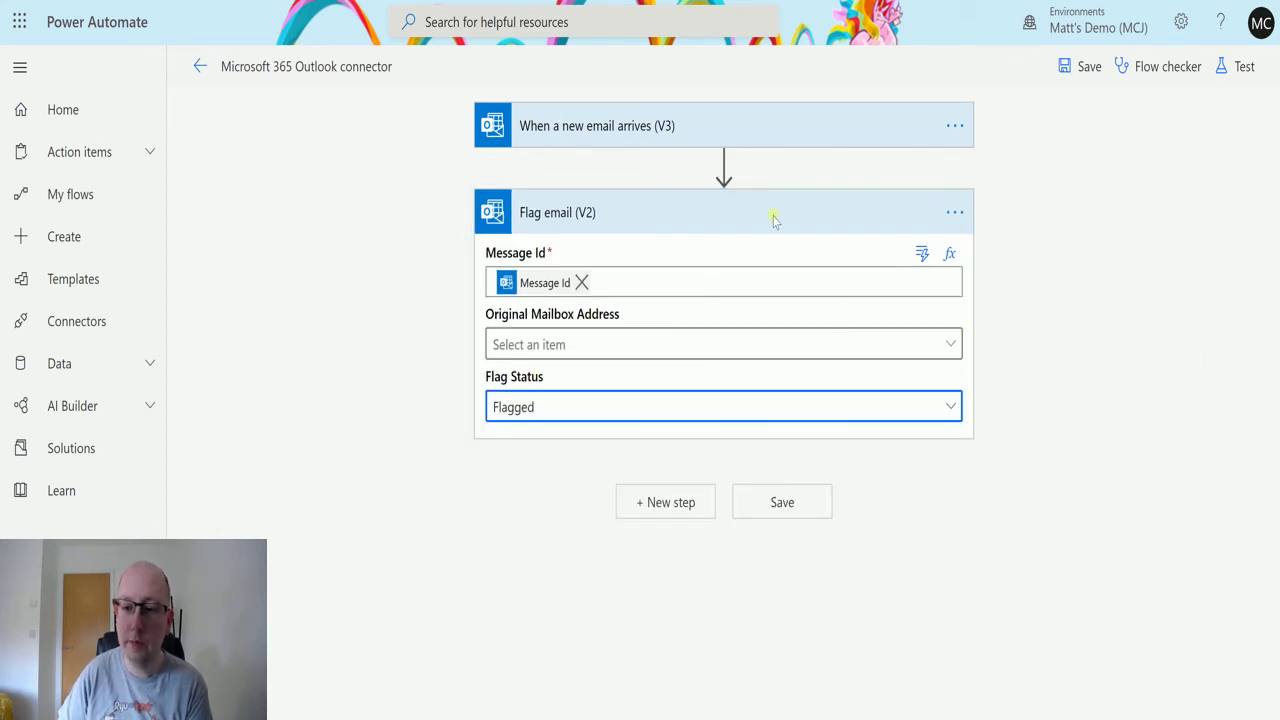
- Save and start a manually triggered flow test, and send the drafted "Please flag this email" message from Gmail
click(1244, 74)
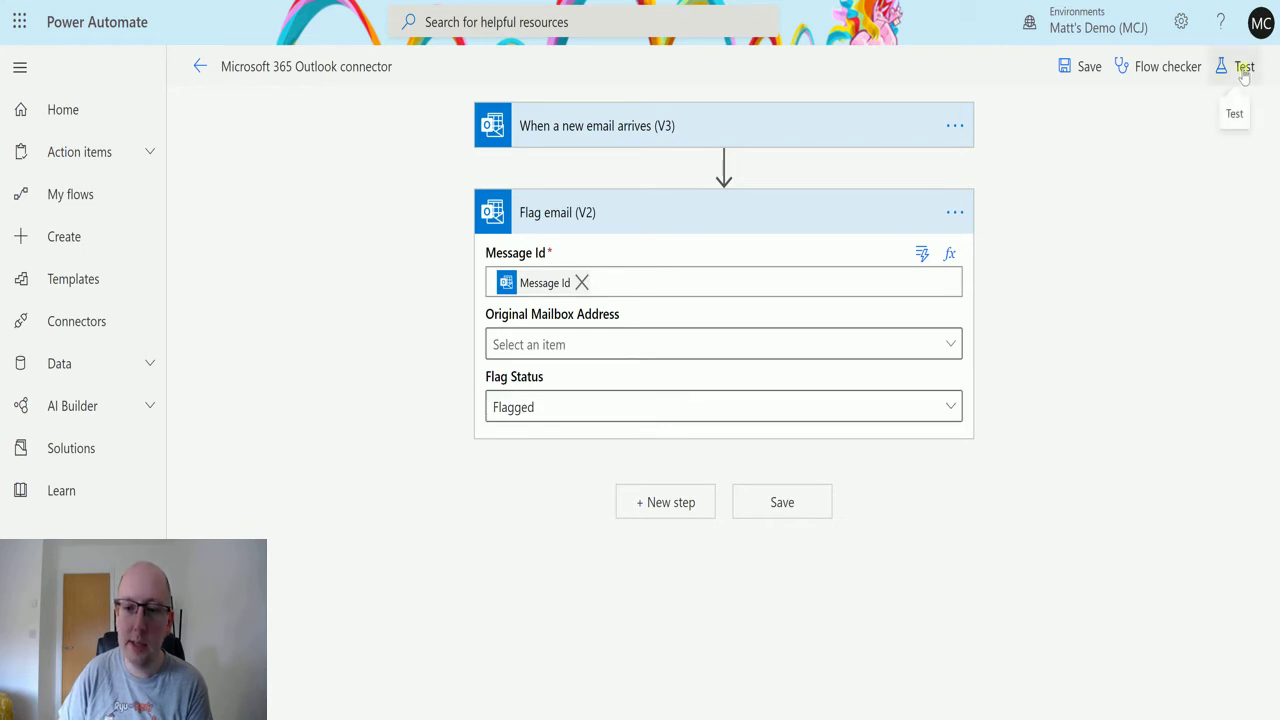
click(1064, 194)
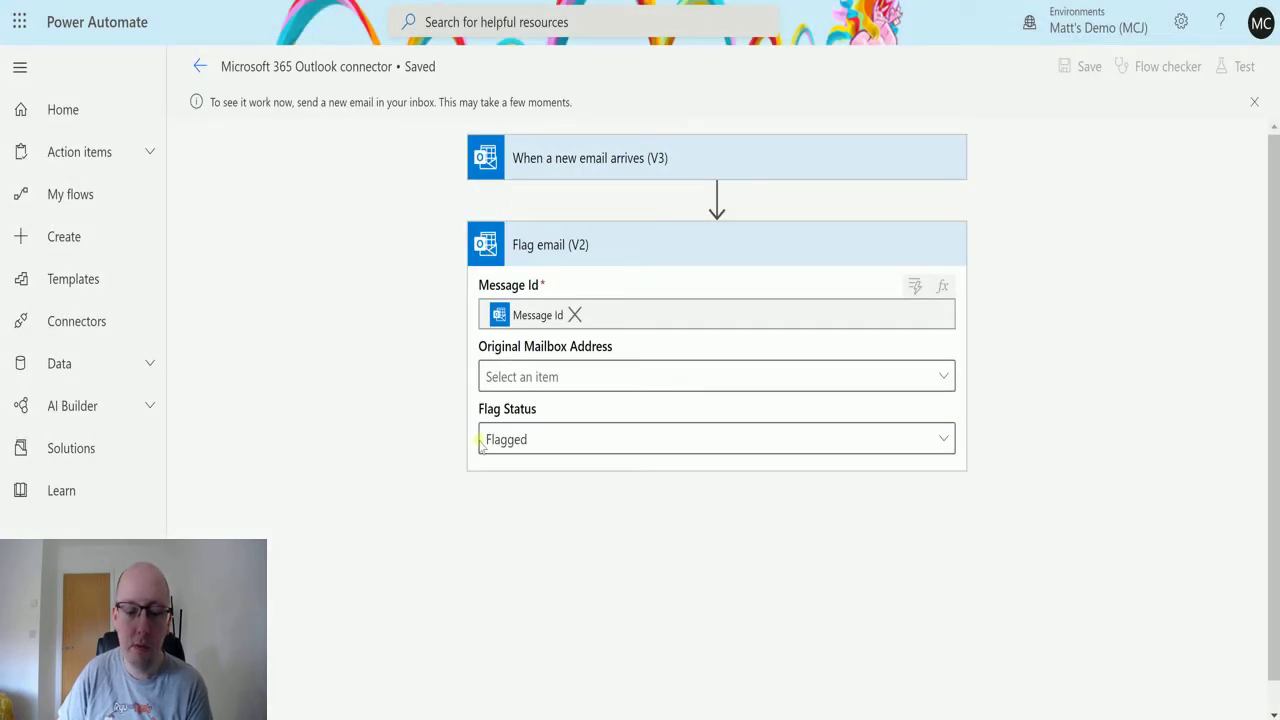
key(alt+Tab)
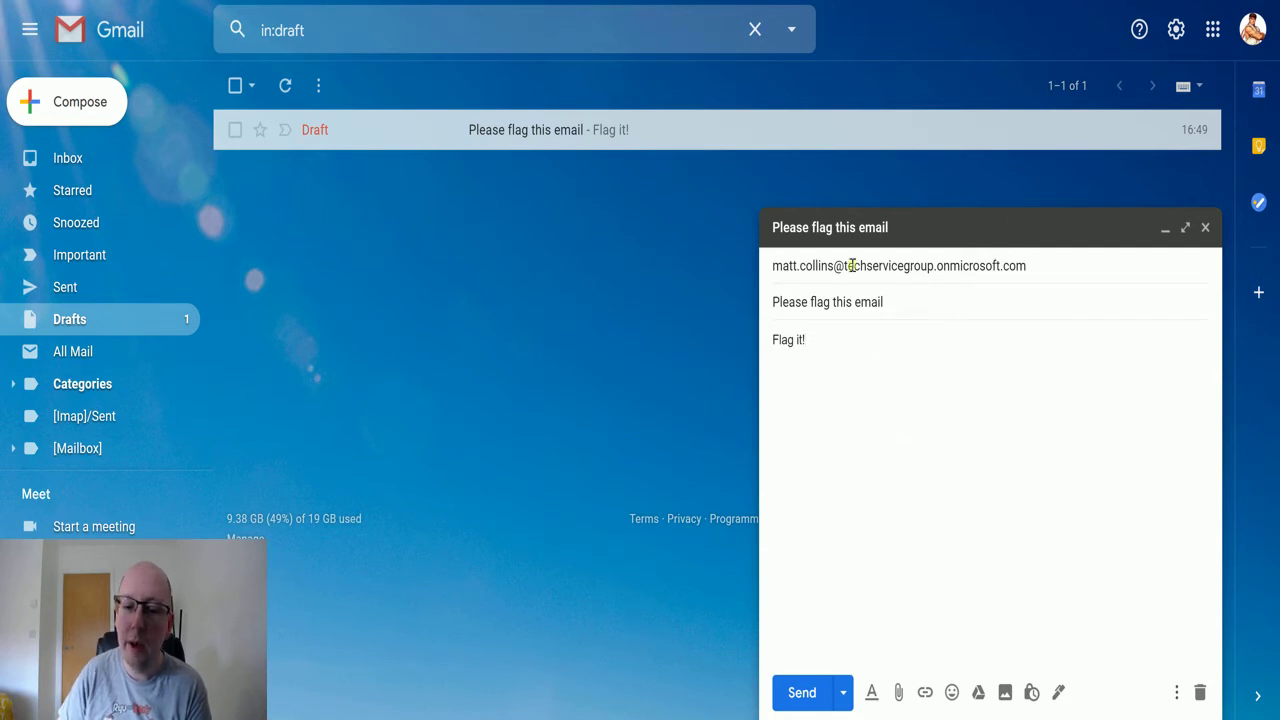
click(800, 697)
click(770, 687)
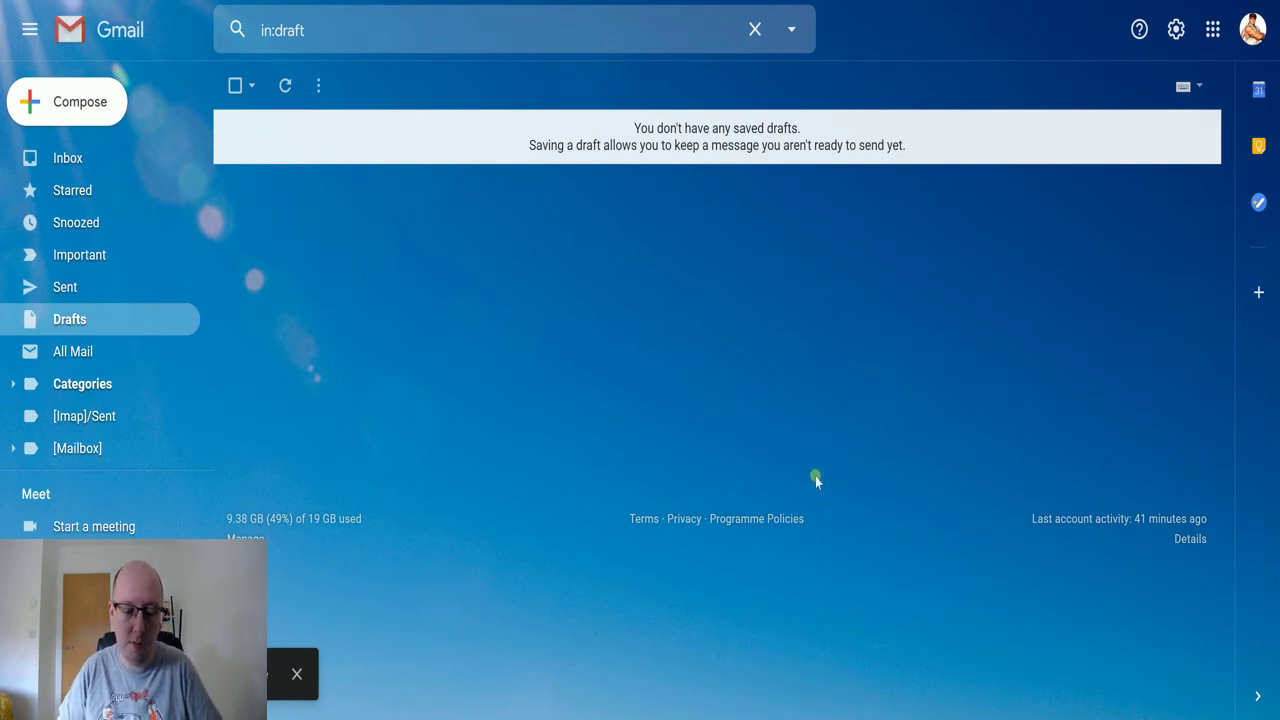
- Switch to the Outlook inbox and refresh it to check the "Please flag this email" message for a follow-up flag
key(alt+Tab)
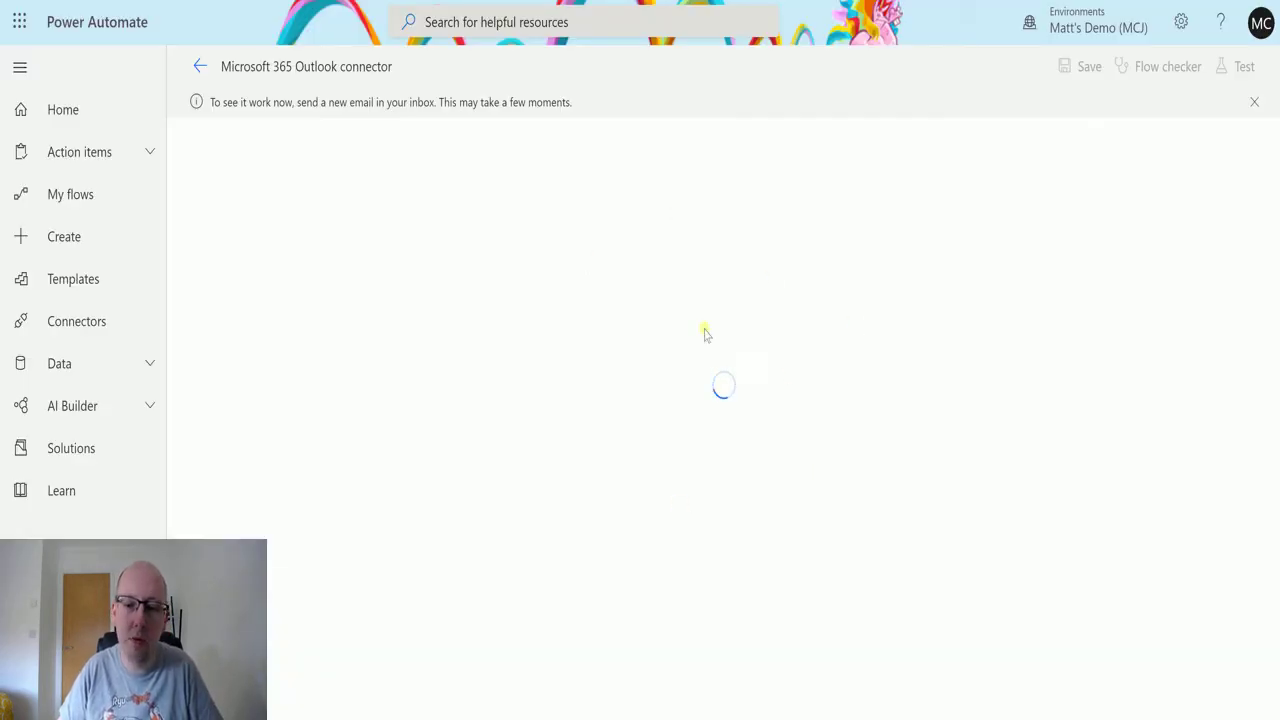
key(alt+Tab)
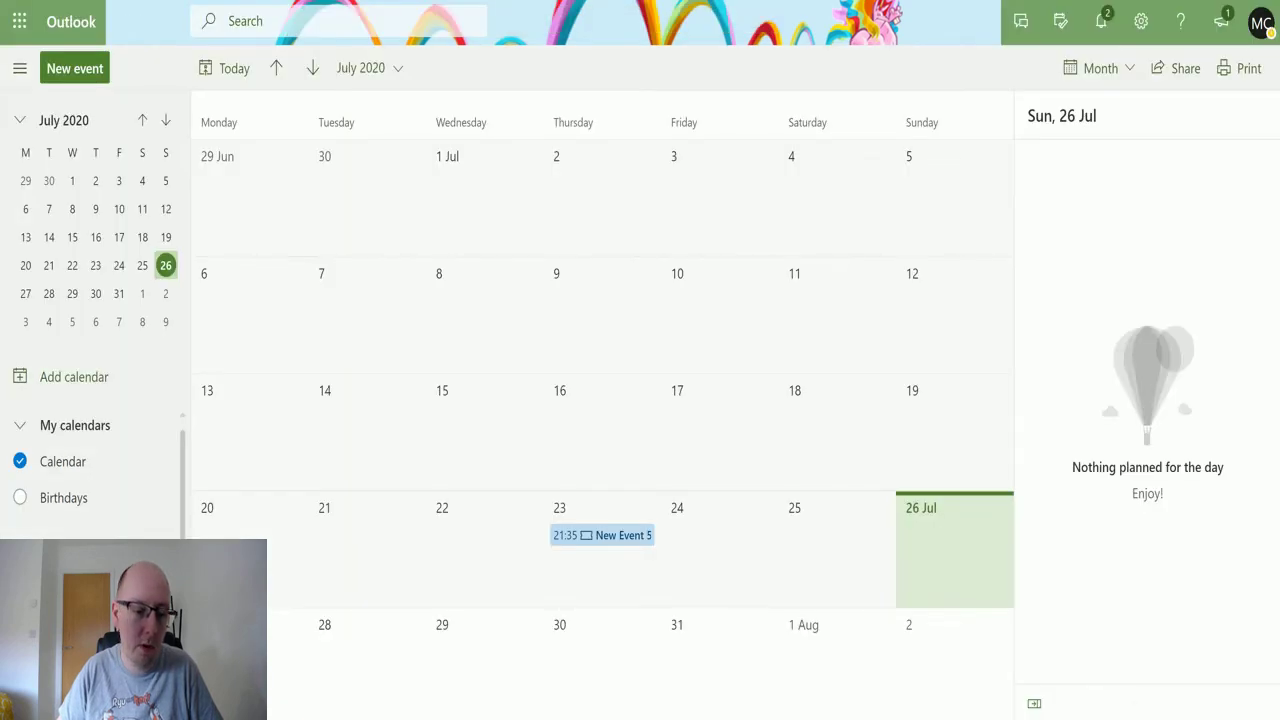
click(25, 702)
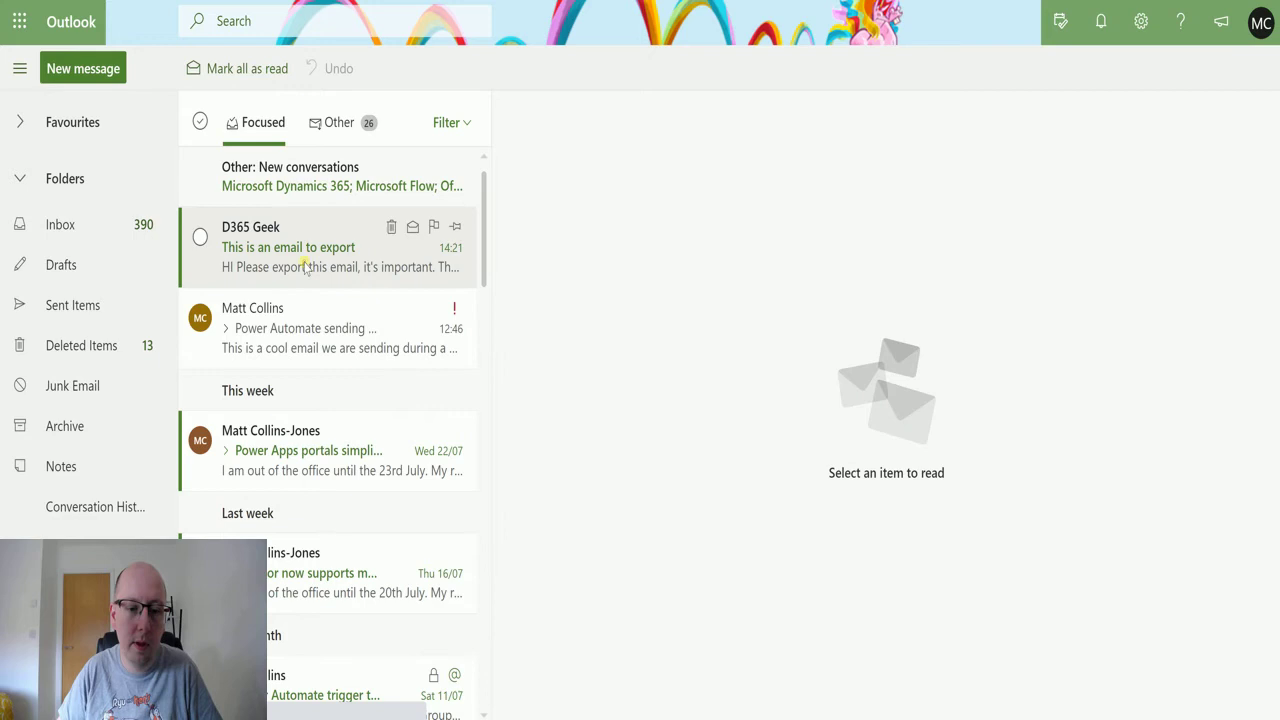
click(305, 268)
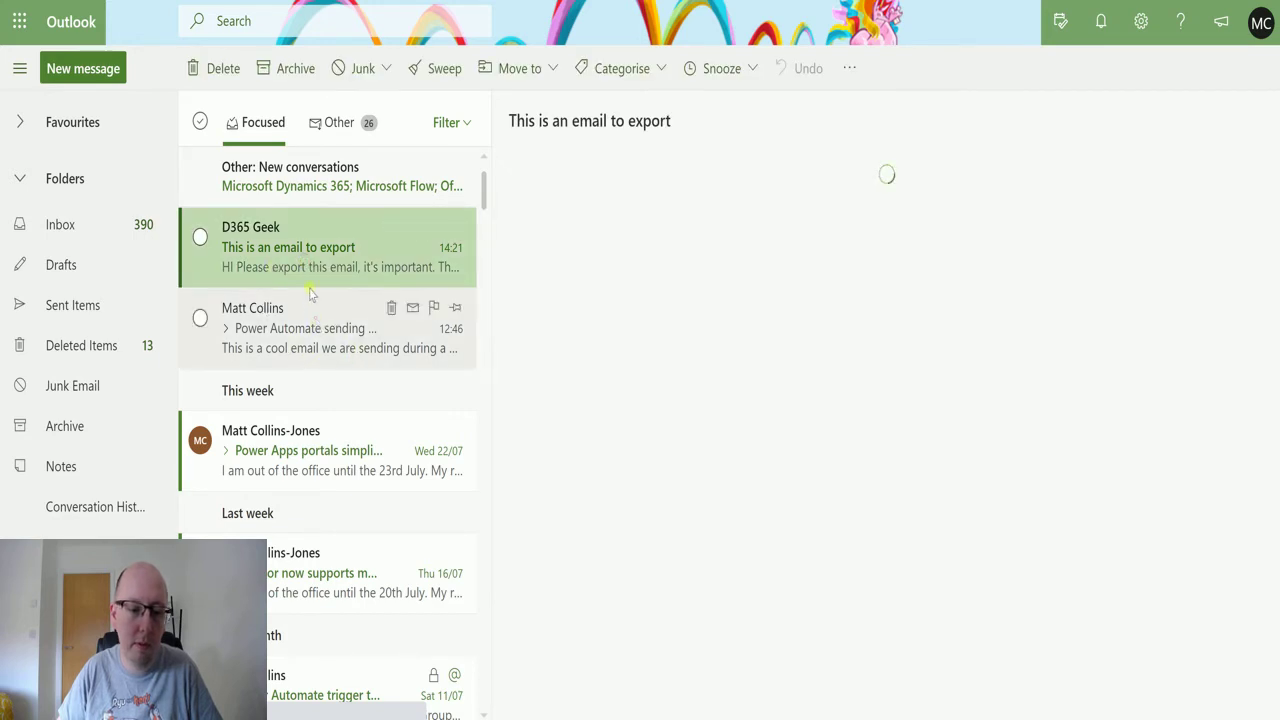
click(310, 296)
click(330, 262)
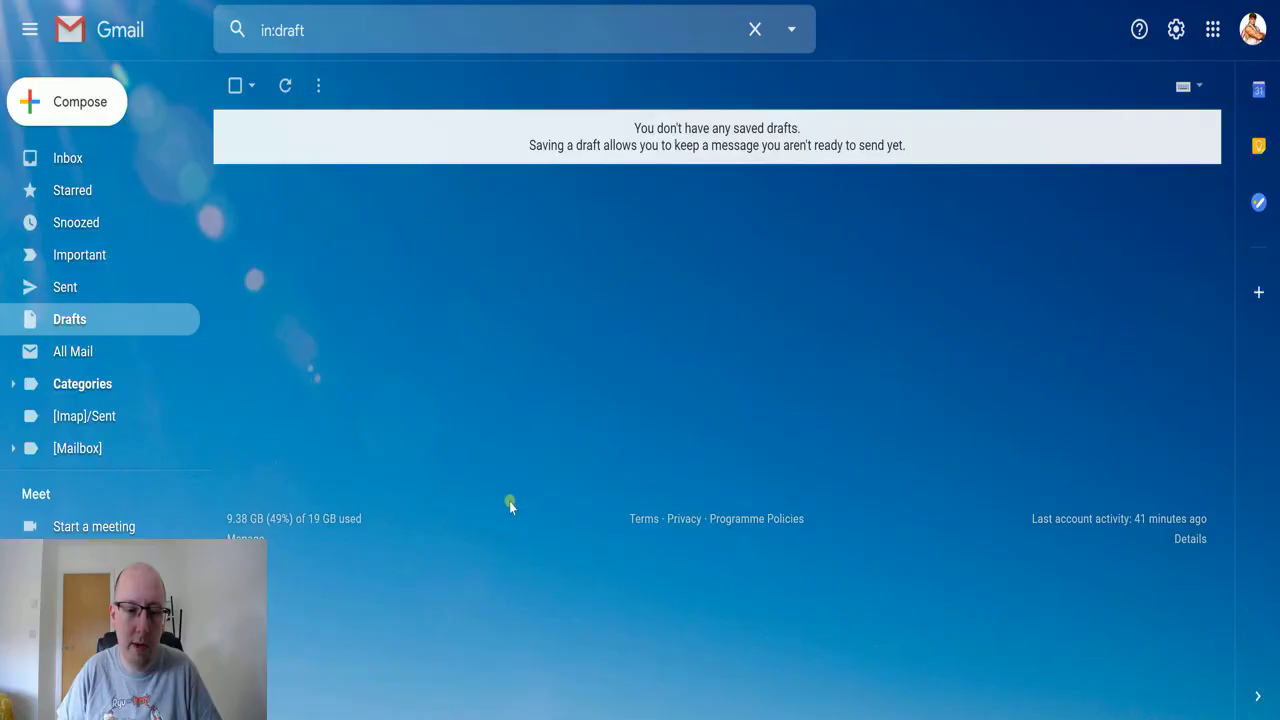
key(alt+Tab)
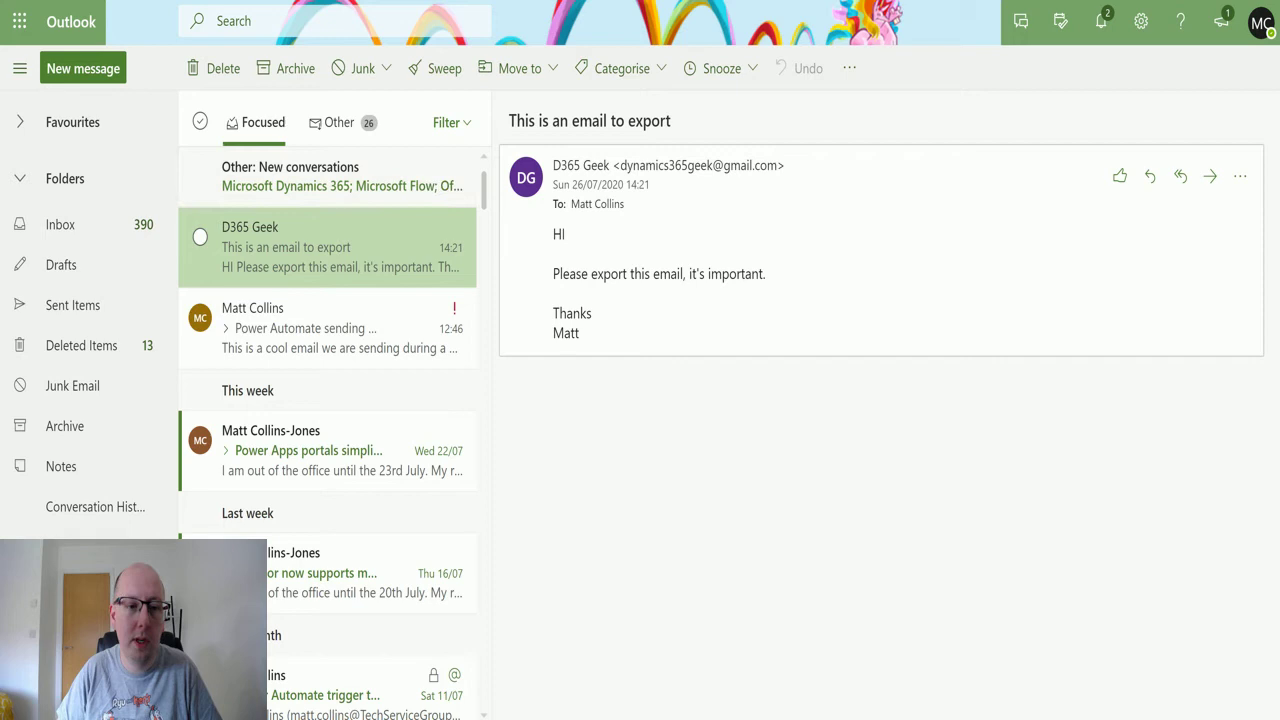
key(F5)
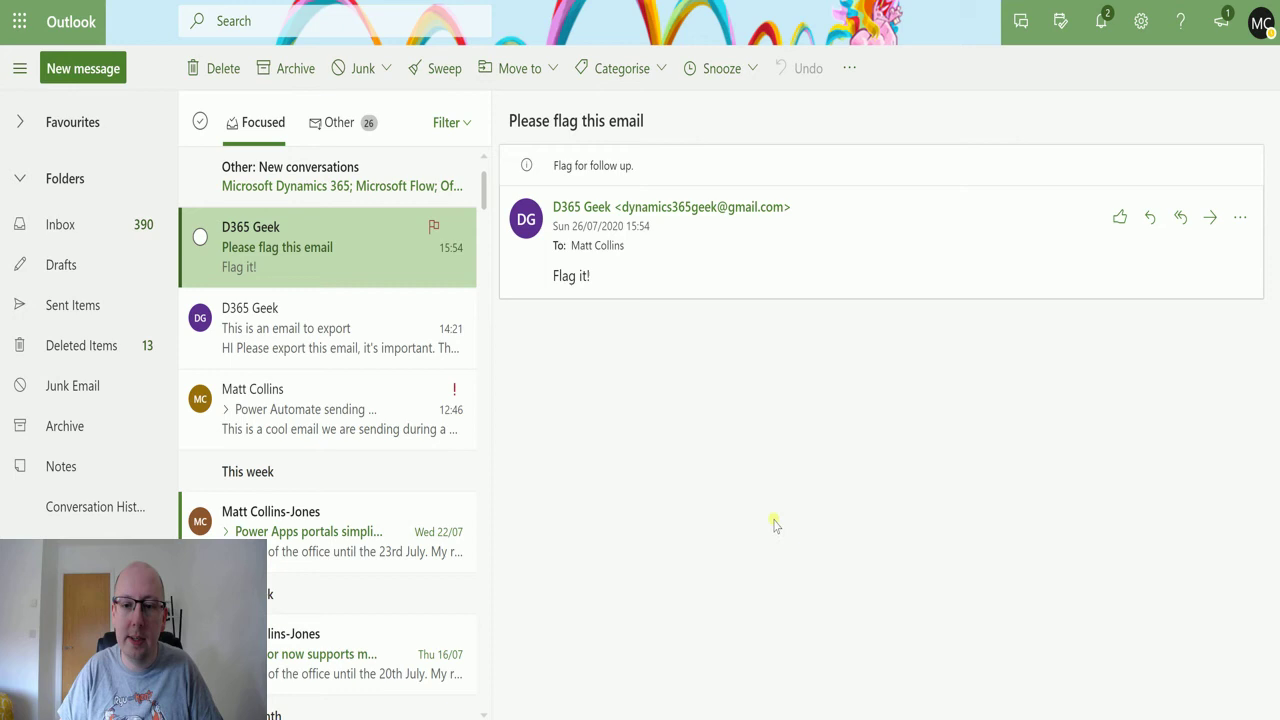
- Return to Power Automate, review the Flag email run details, and edit the action to set Flag Status to Not Flagged
key(ctrl+Tab)
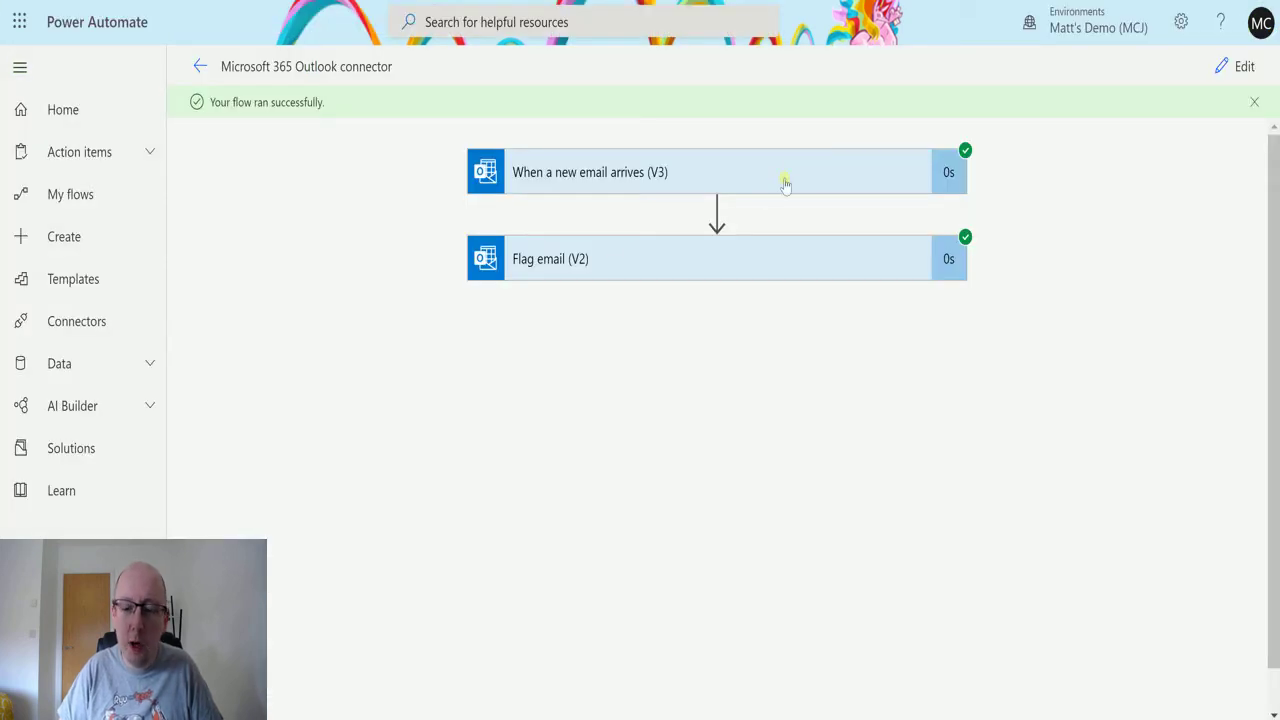
click(728, 258)
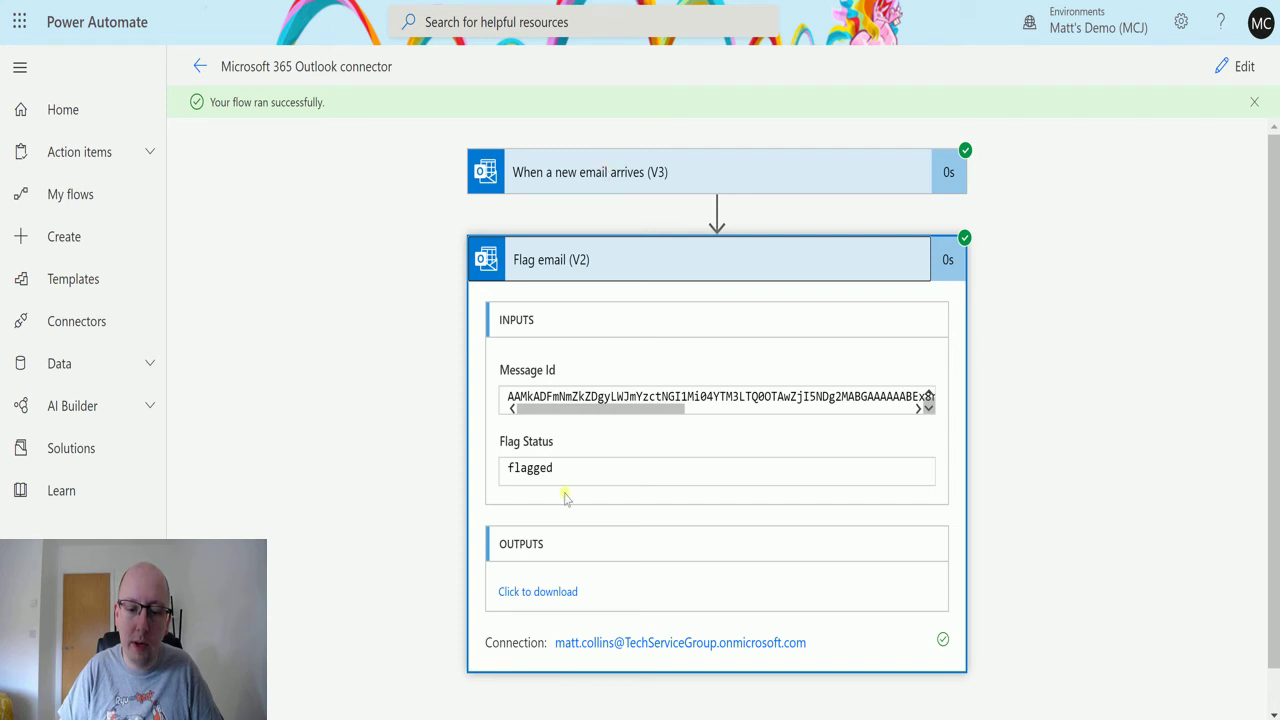
click(1238, 68)
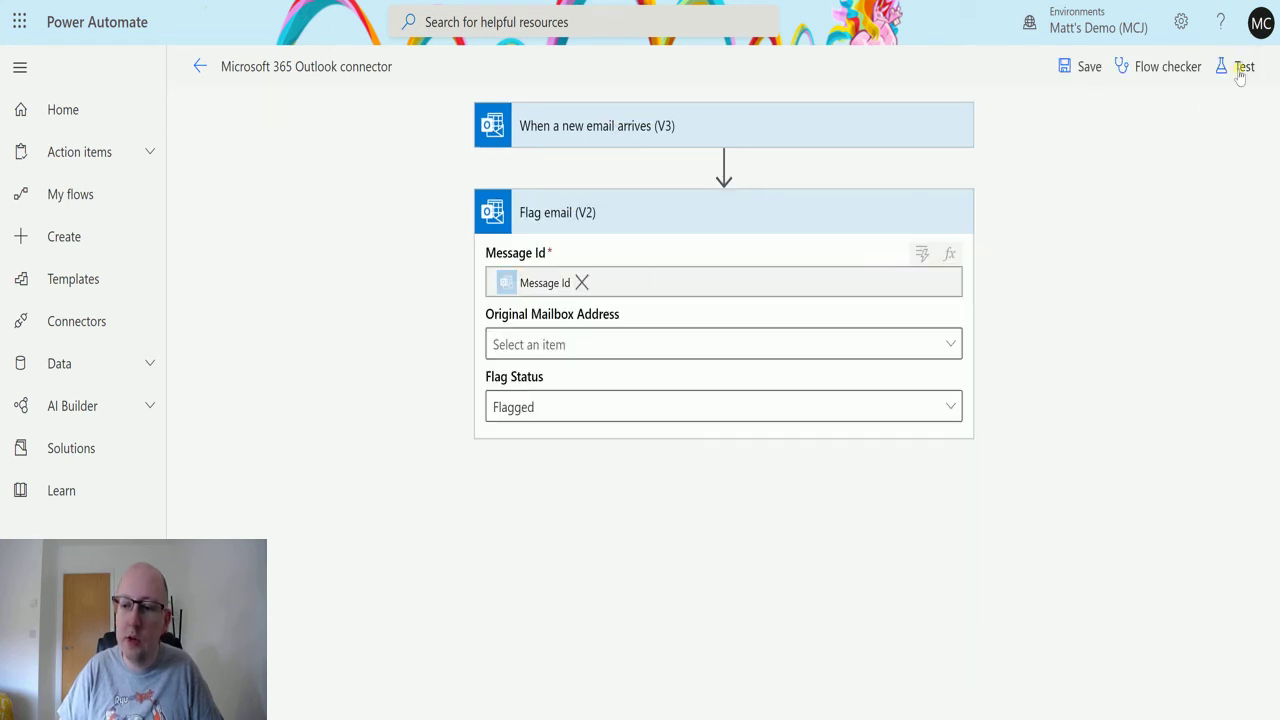
click(900, 406)
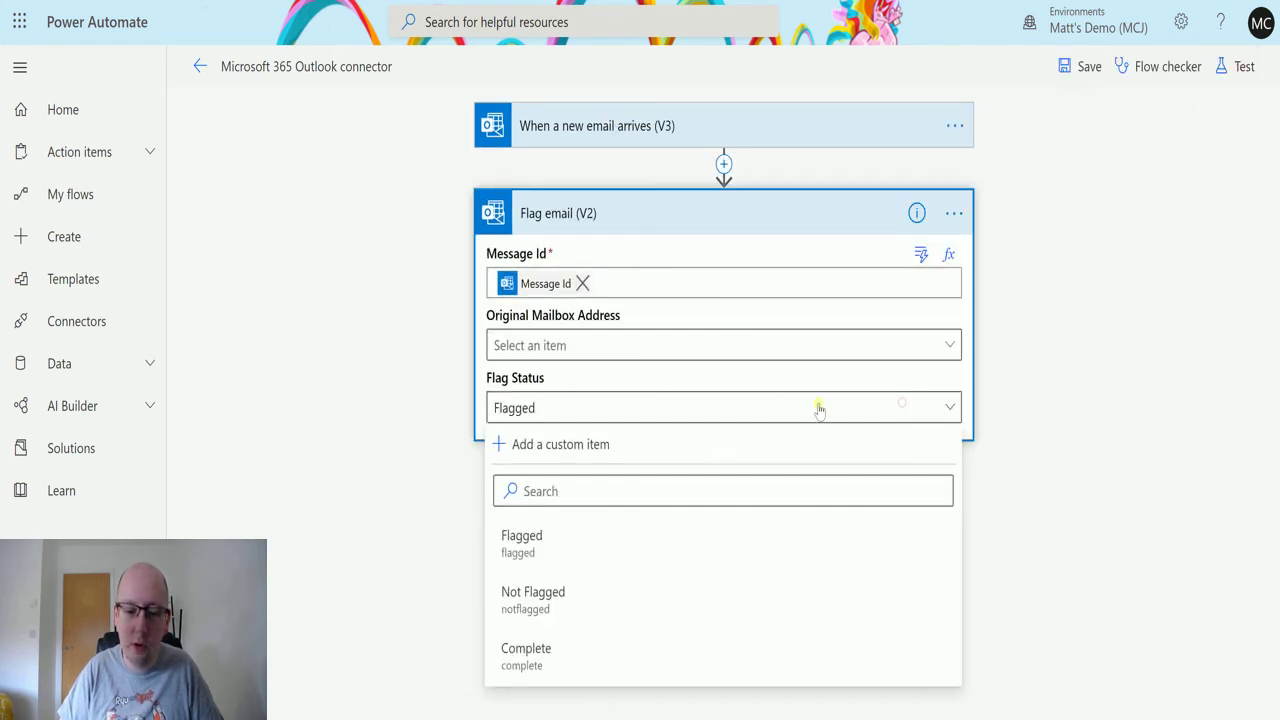
click(586, 593)
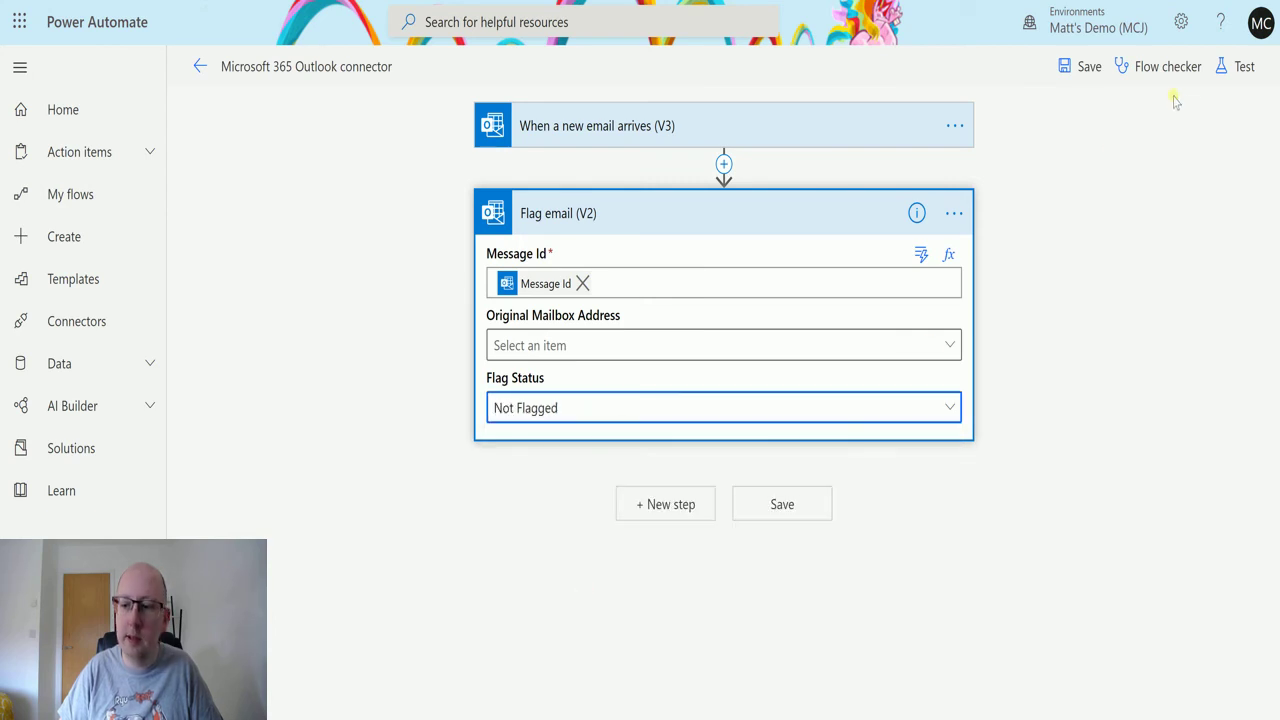
- Save and test the flow with data from the most recent succeeded run, and check the email's flag in Outlook
click(1240, 68)
click(1022, 150)
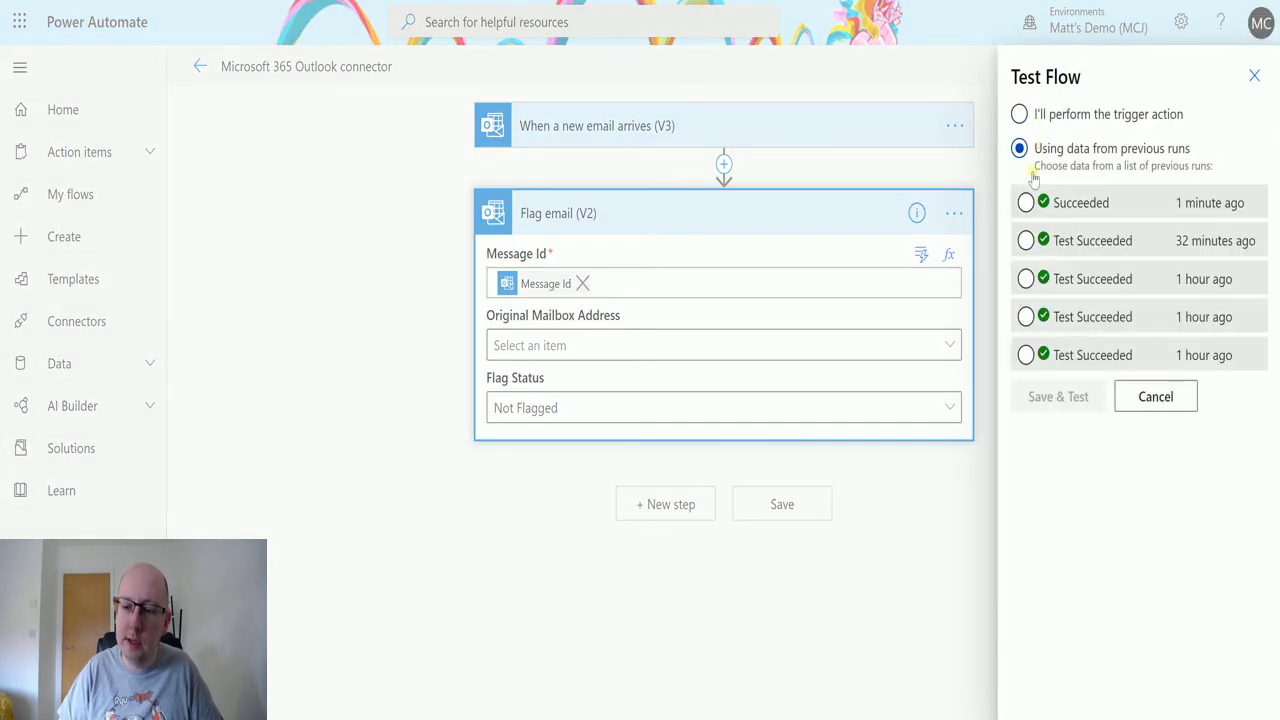
click(1026, 202)
click(1064, 398)
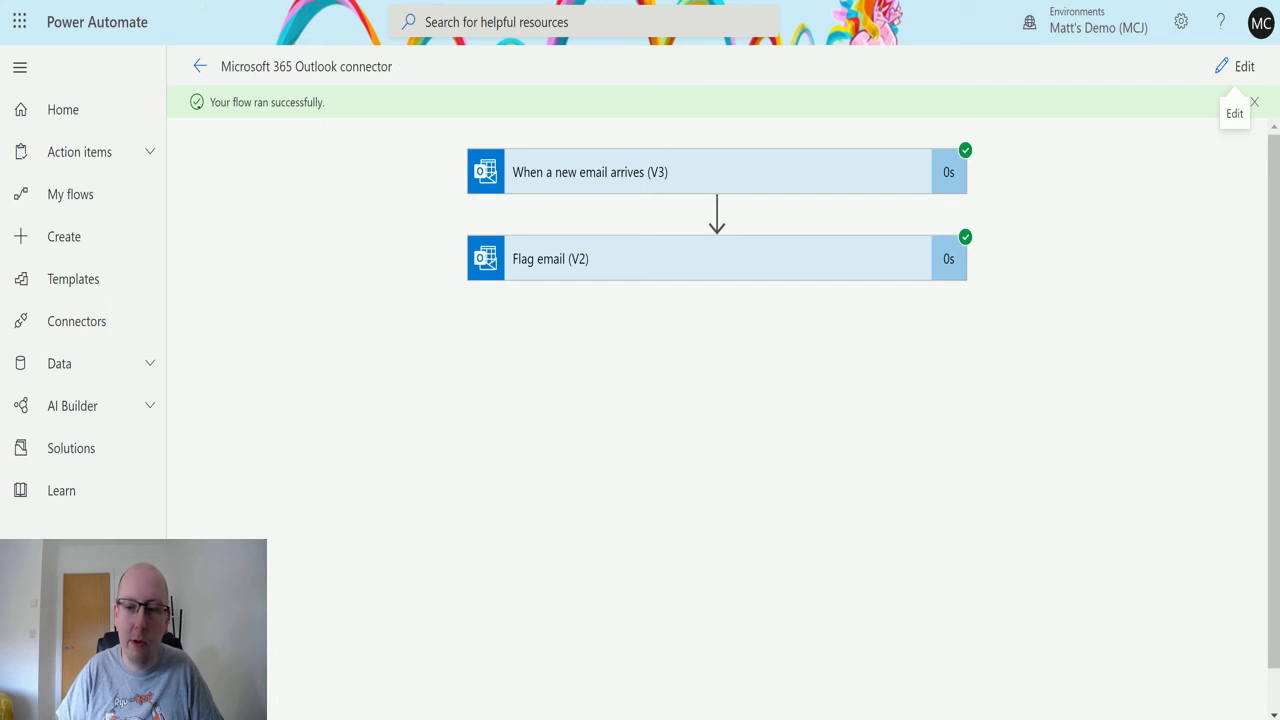
key(ctrl+Tab)
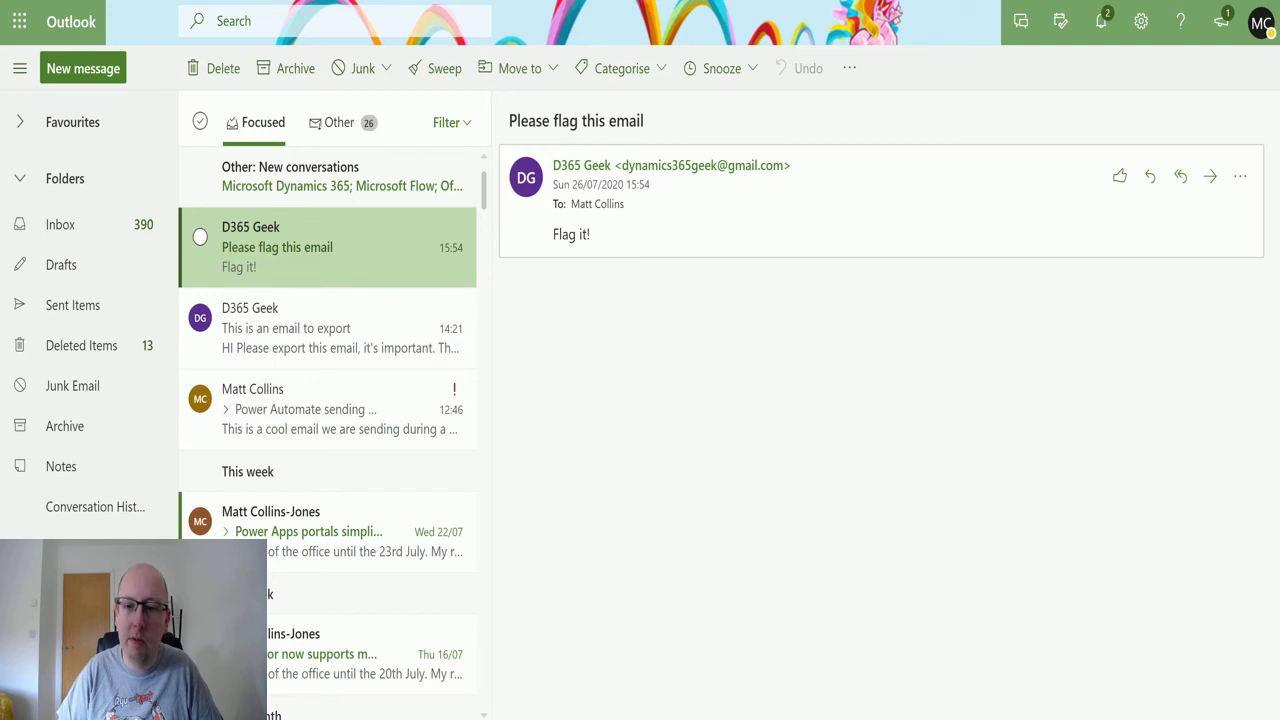
- Back in Power Automate, set the Flag email action's Flag Status to Complete and test it with the earlier "Succeeded" run's data
key(ctrl+Tab)
click(1240, 64)
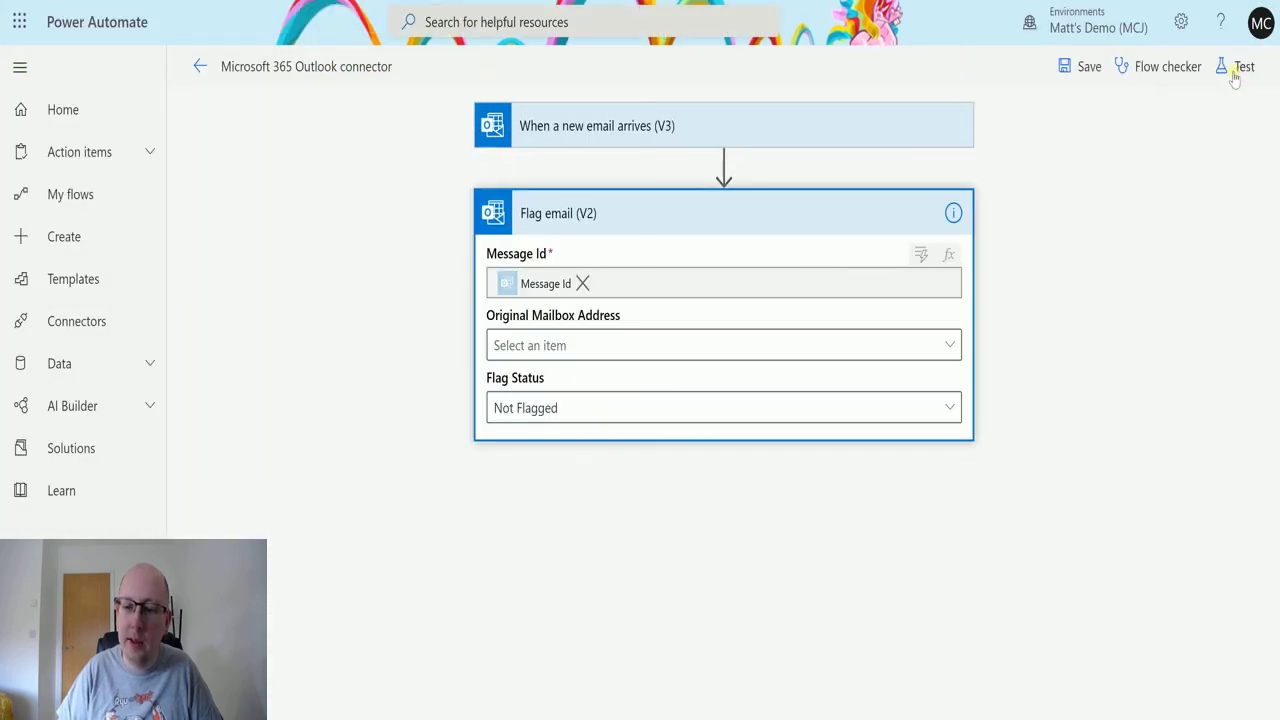
click(580, 405)
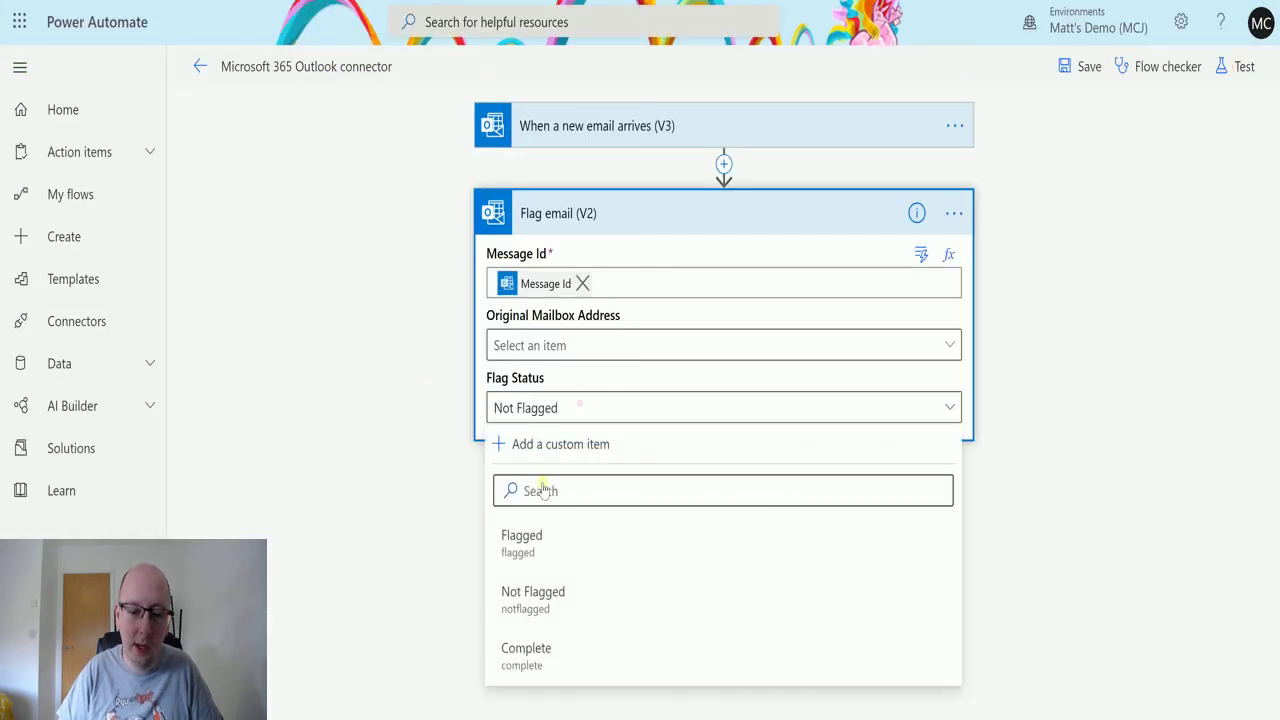
click(547, 662)
click(1240, 66)
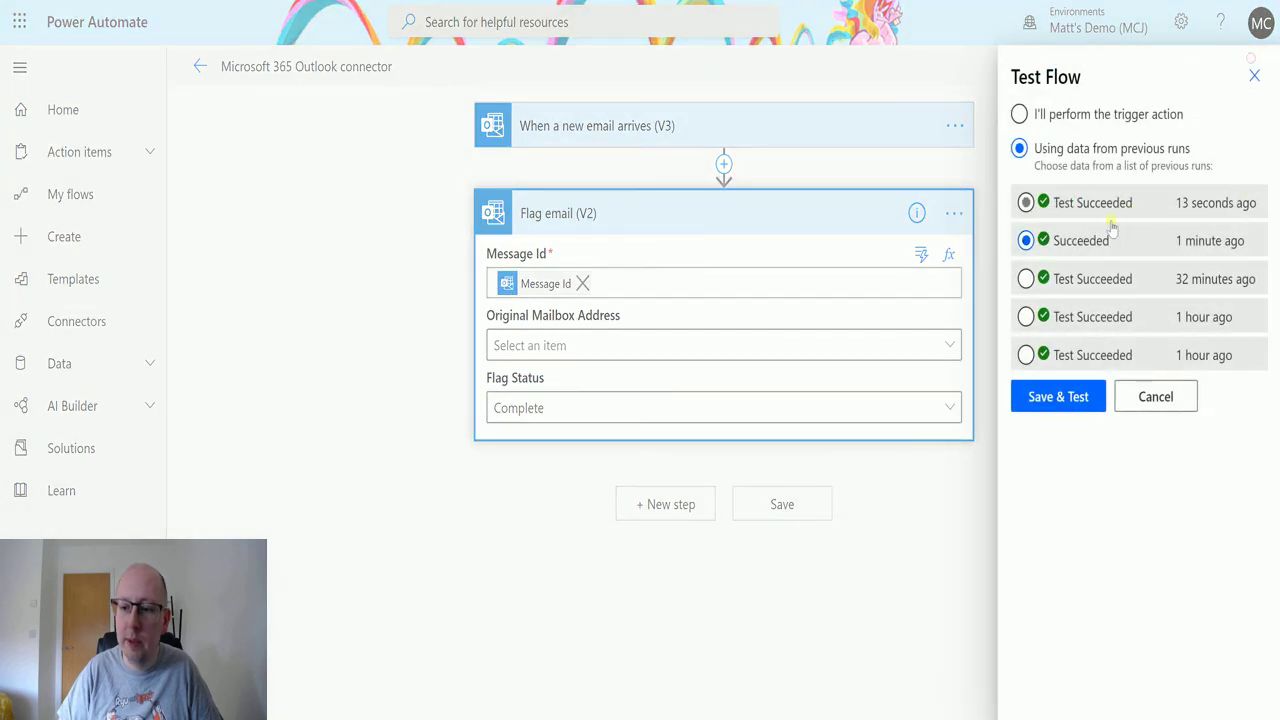
click(1048, 396)
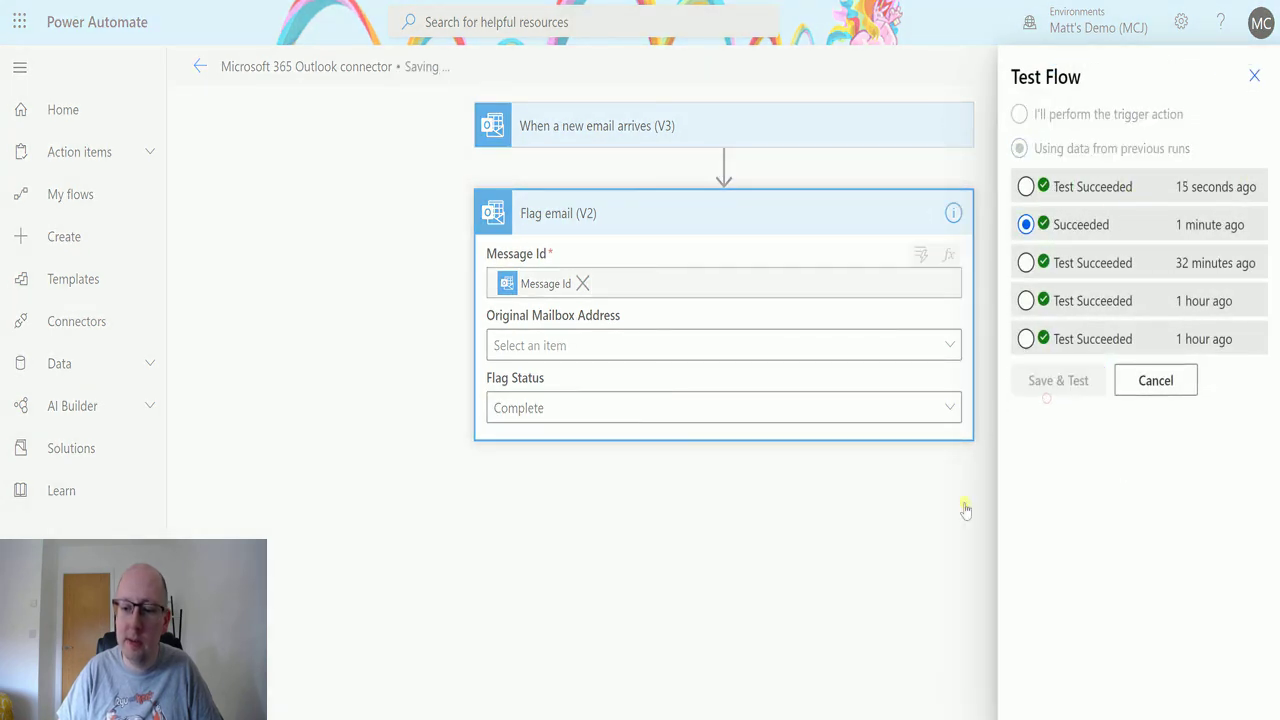